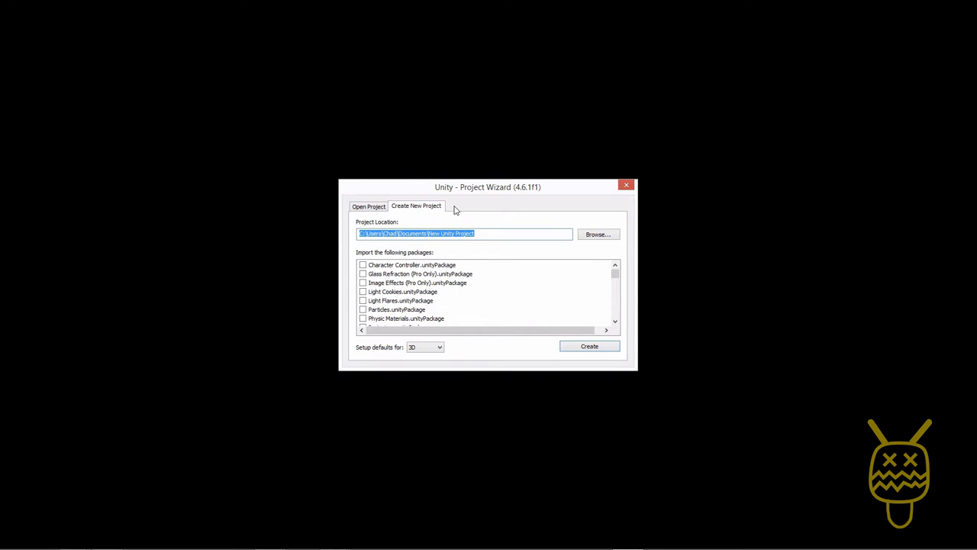
Step: Browse for a project location in the Unity Level Design folder and delete its existing Level Design subfolder
click(604, 236)
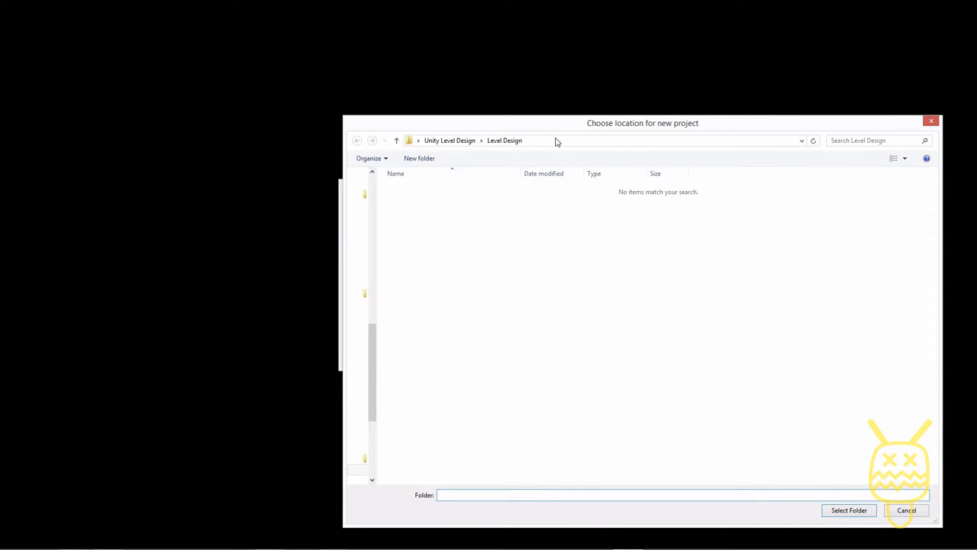
drag(554, 128, 517, 99)
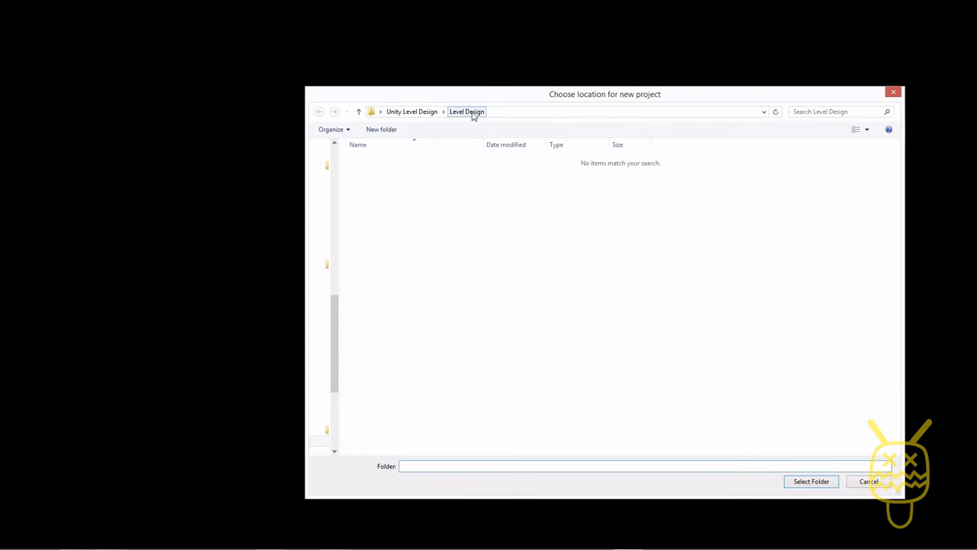
click(421, 113)
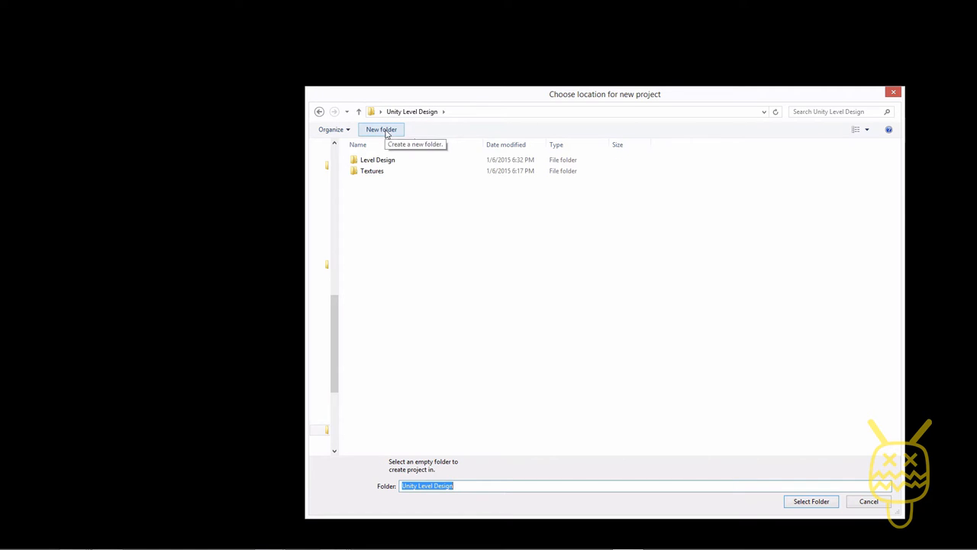
click(389, 161)
click(403, 223)
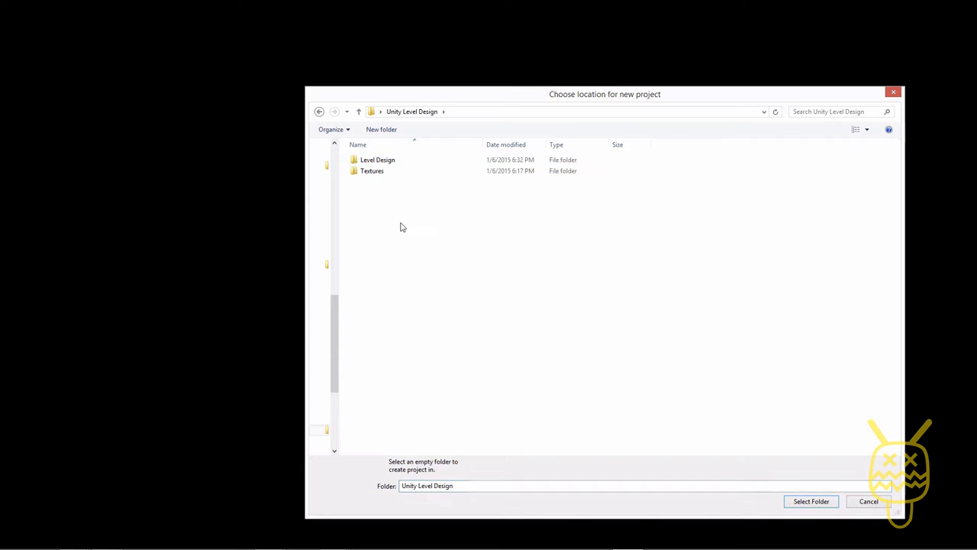
key(Down)
key(Up)
key(Delete)
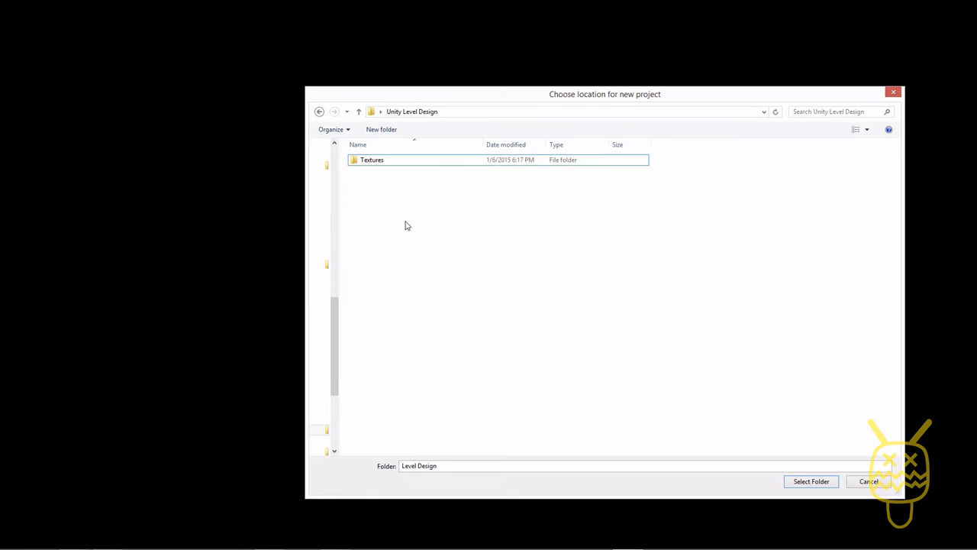
Step: Create a new folder named Level Design inside Unity Level Design and choose it as the project location
click(381, 129)
text(Level Design)
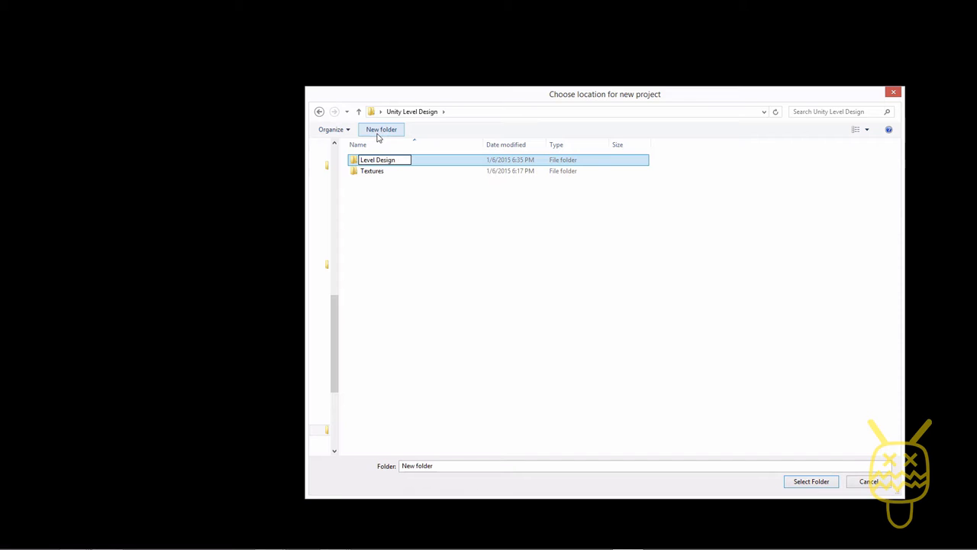
key(Return)
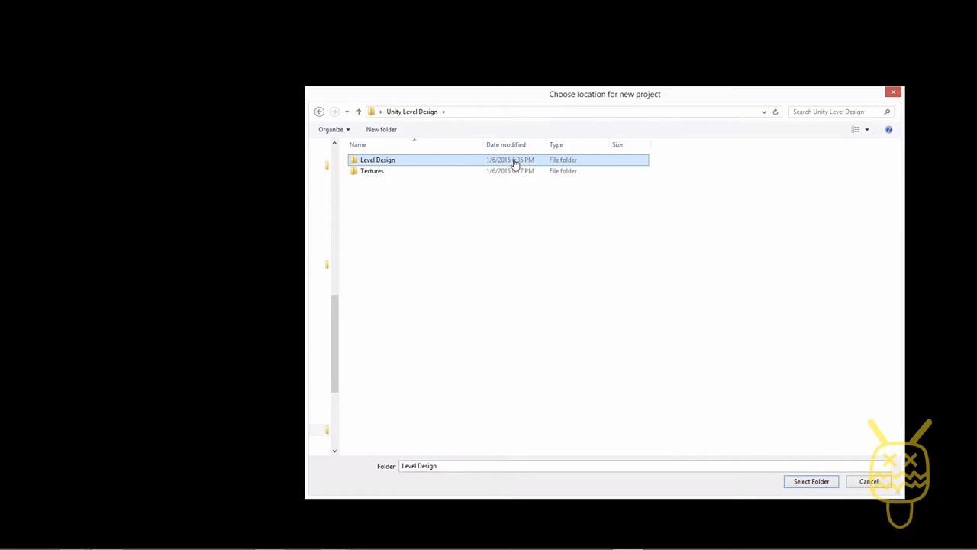
click(811, 484)
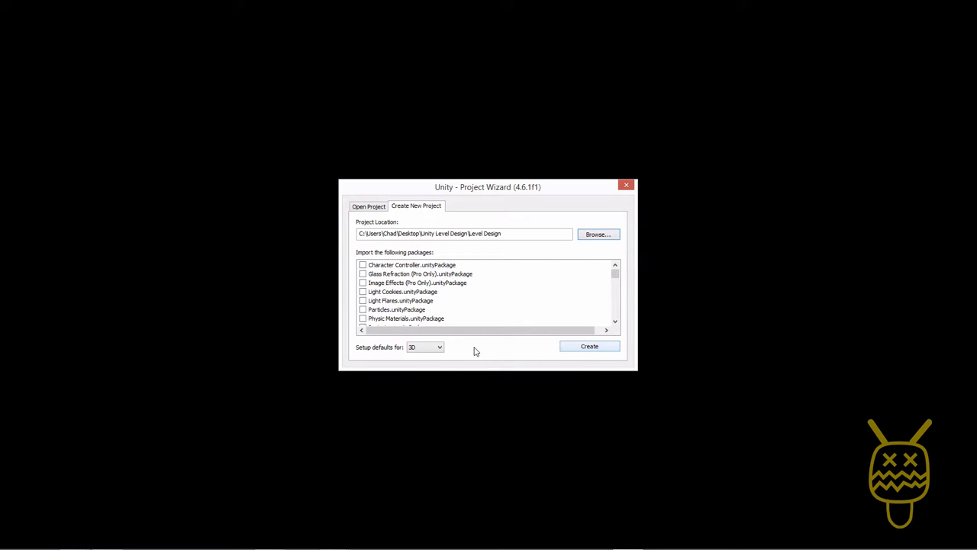
Step: Set the project defaults to 3D and create the project without importing any packages
click(423, 348)
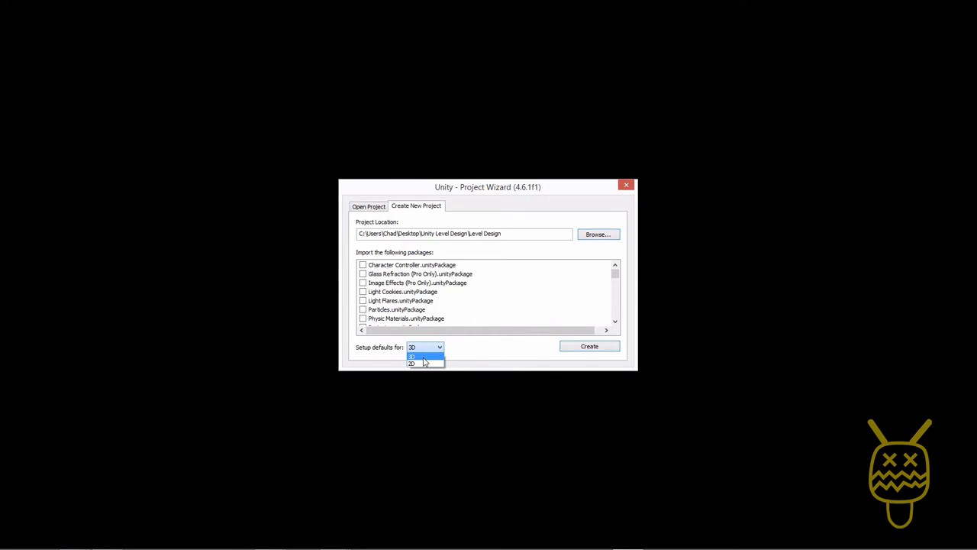
click(426, 357)
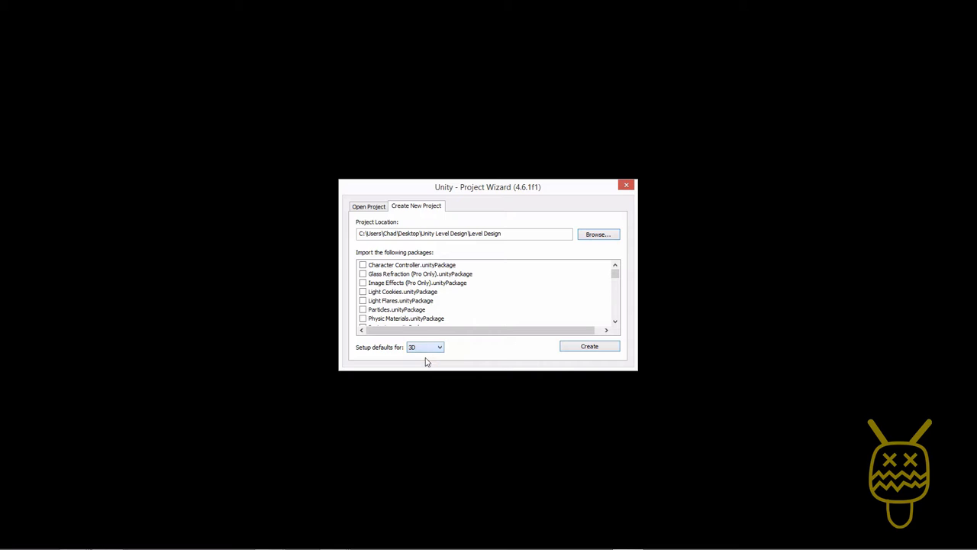
click(589, 347)
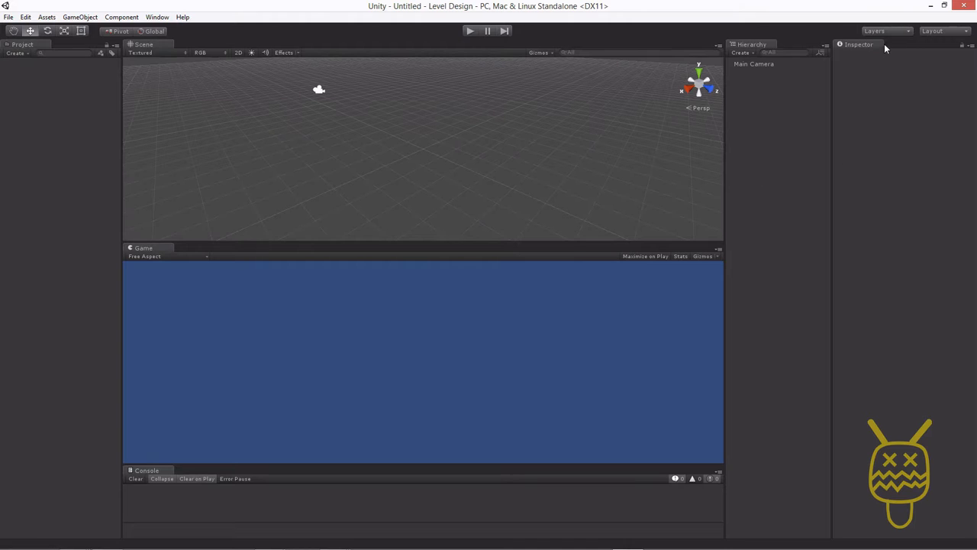
Step: Apply the Default window layout and dock the Hierarchy panel between the Scene view and the Inspector
click(928, 32)
click(919, 67)
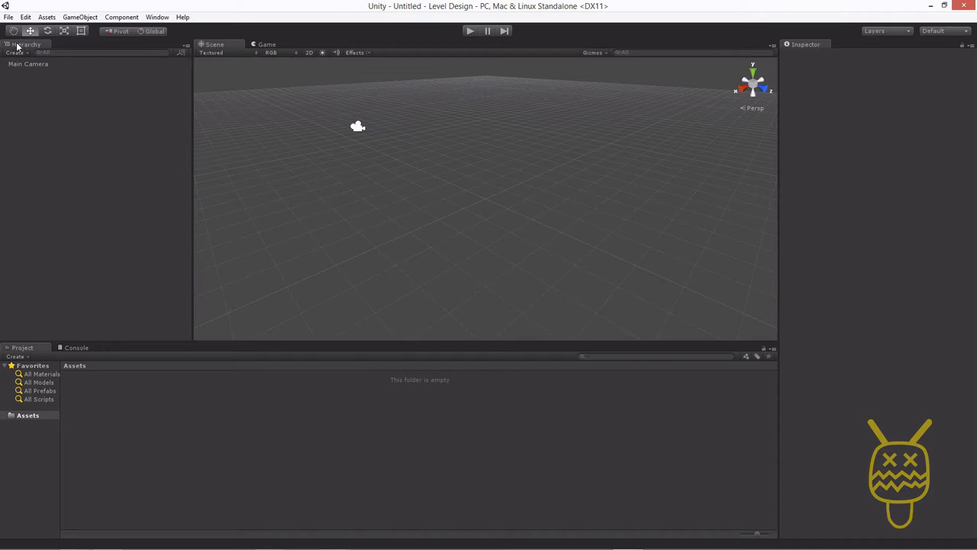
drag(17, 46, 653, 187)
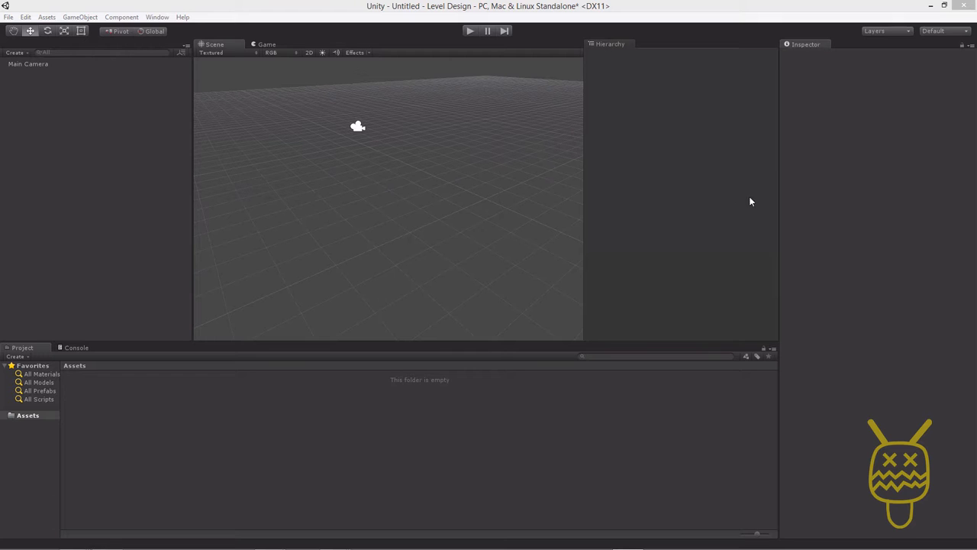
drag(751, 202, 791, 206)
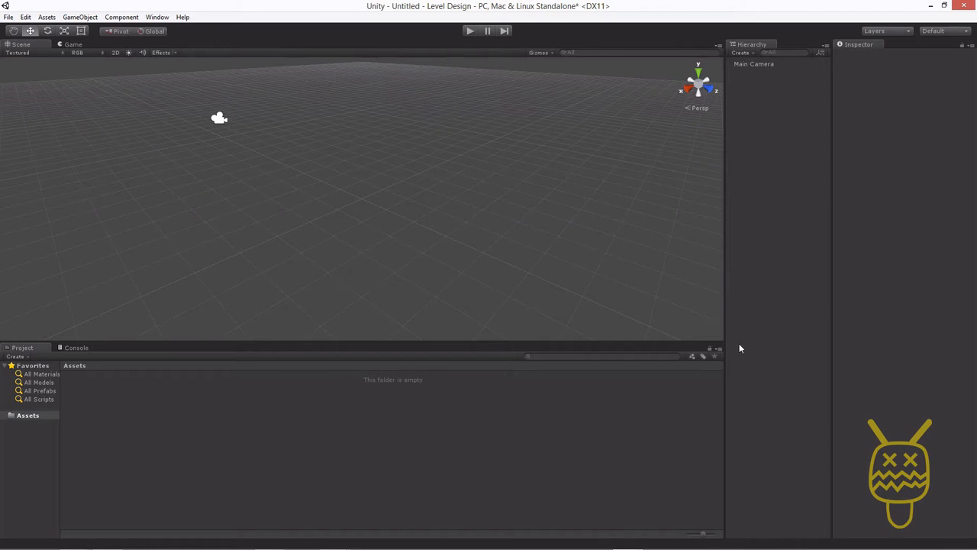
Step: Dock the Project panel to the left of the Scene view and close the Console panel
drag(21, 348, 3, 293)
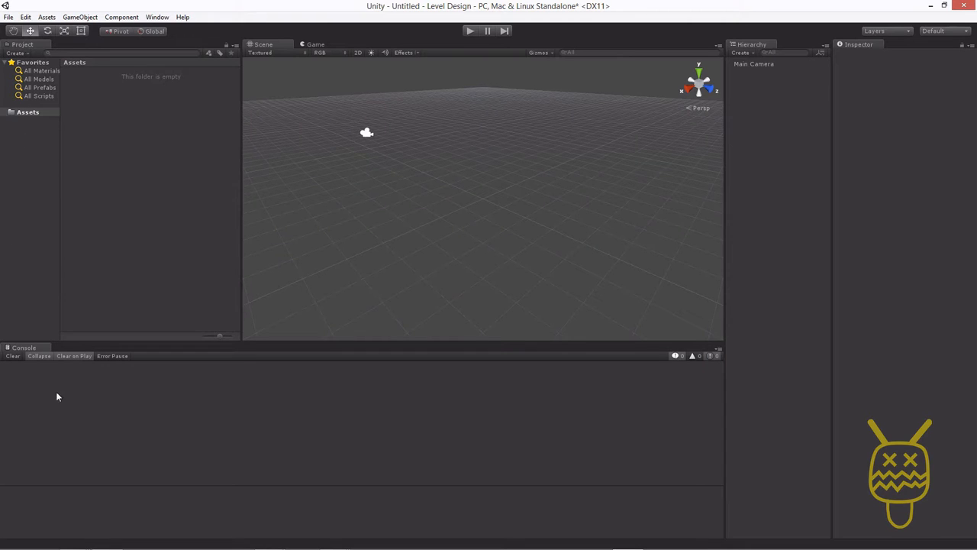
right_click(23, 347)
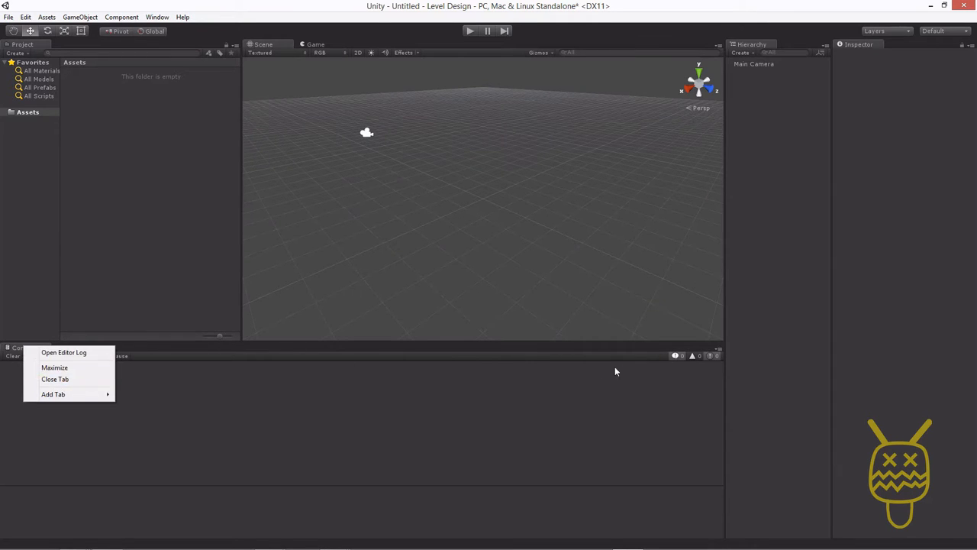
click(720, 351)
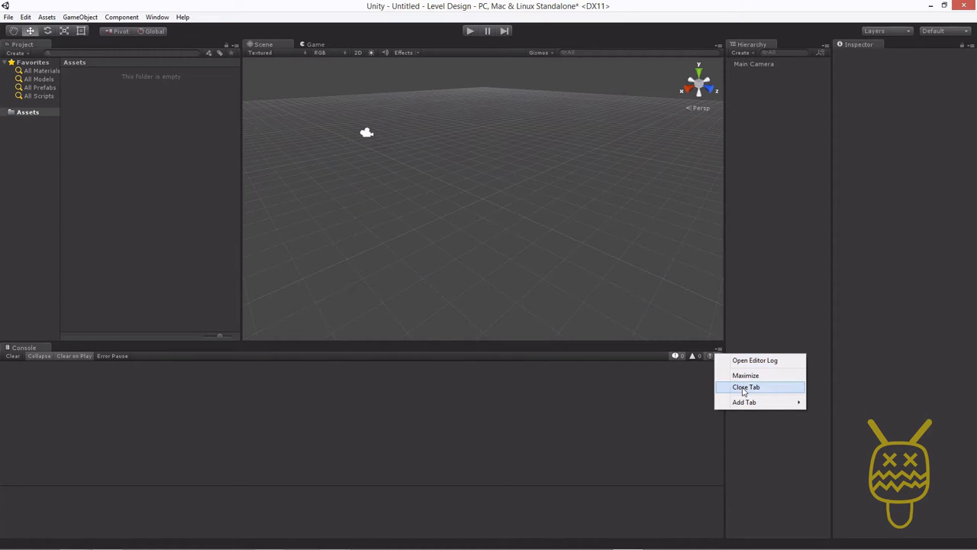
click(17, 348)
middle_click(17, 348)
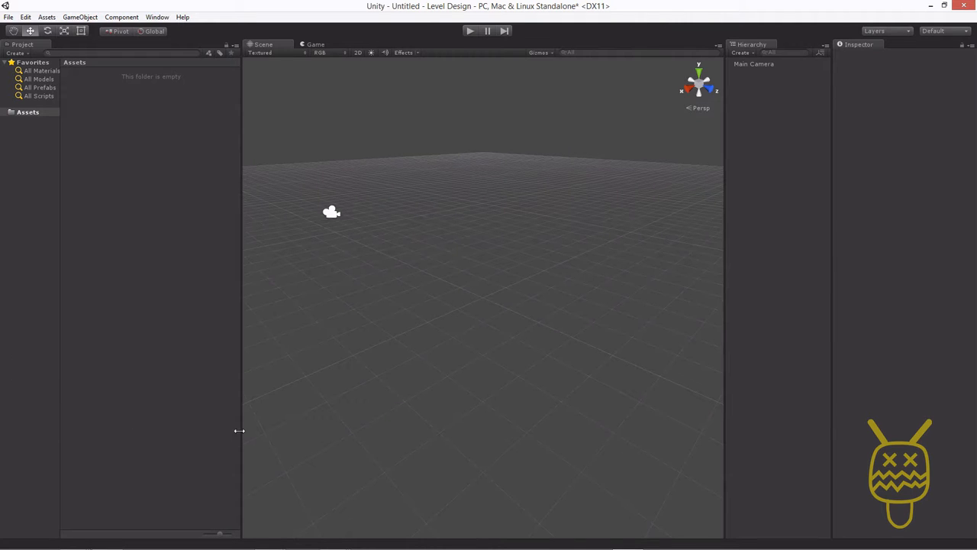
Step: Switch the Project panel to the one-column layout and make the panel narrower
drag(239, 431, 119, 440)
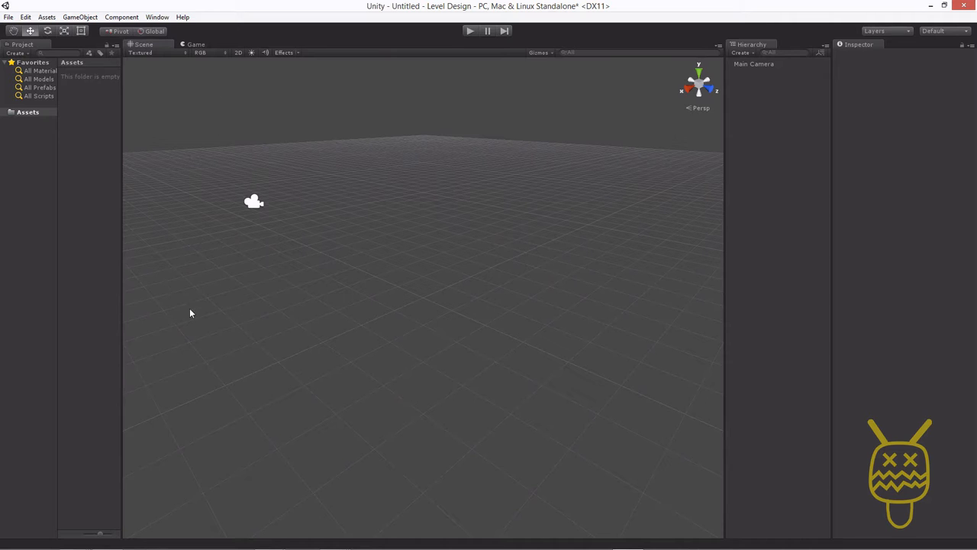
drag(119, 272, 151, 268)
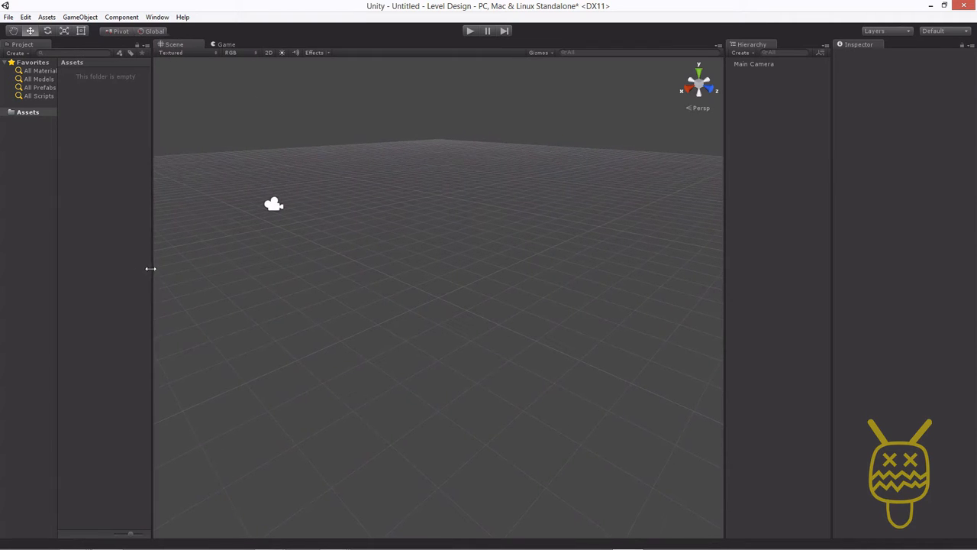
right_click(21, 46)
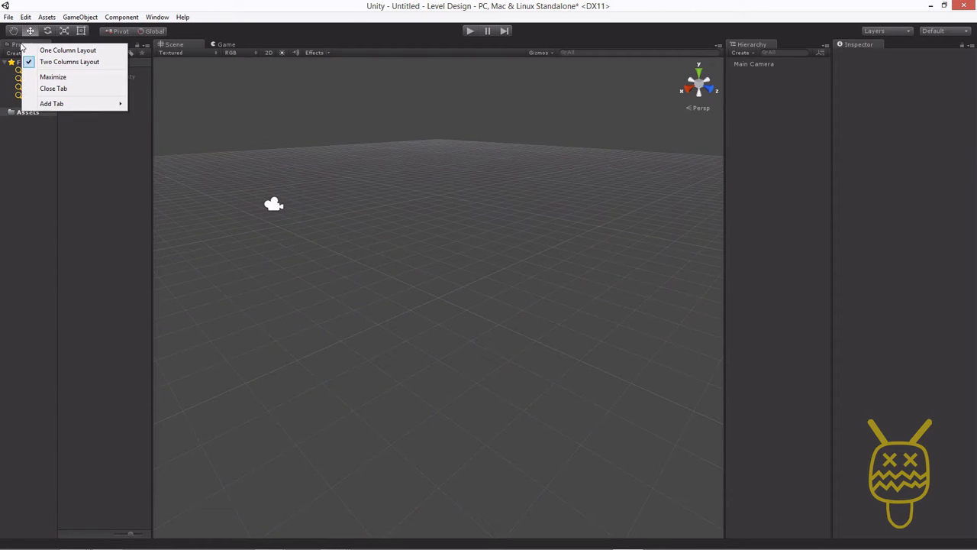
click(67, 50)
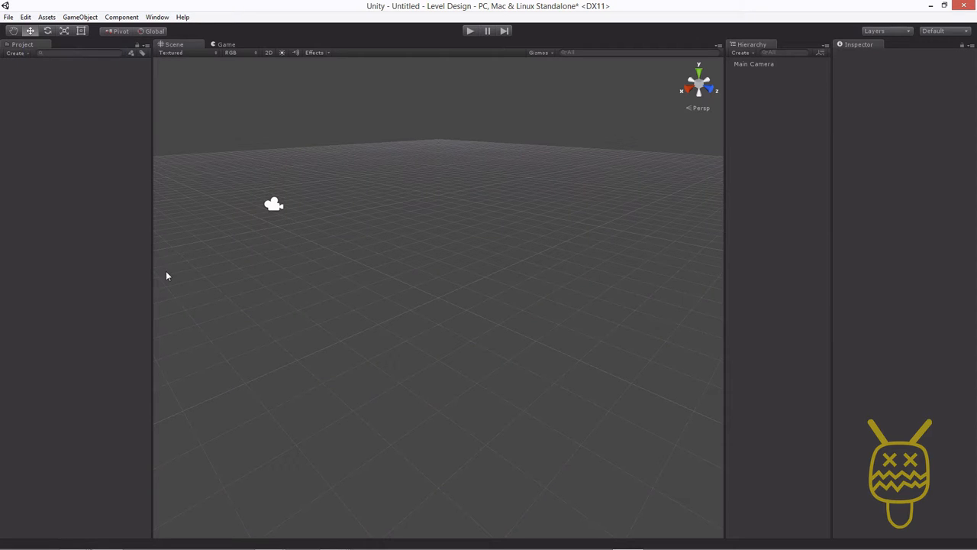
drag(151, 272, 100, 273)
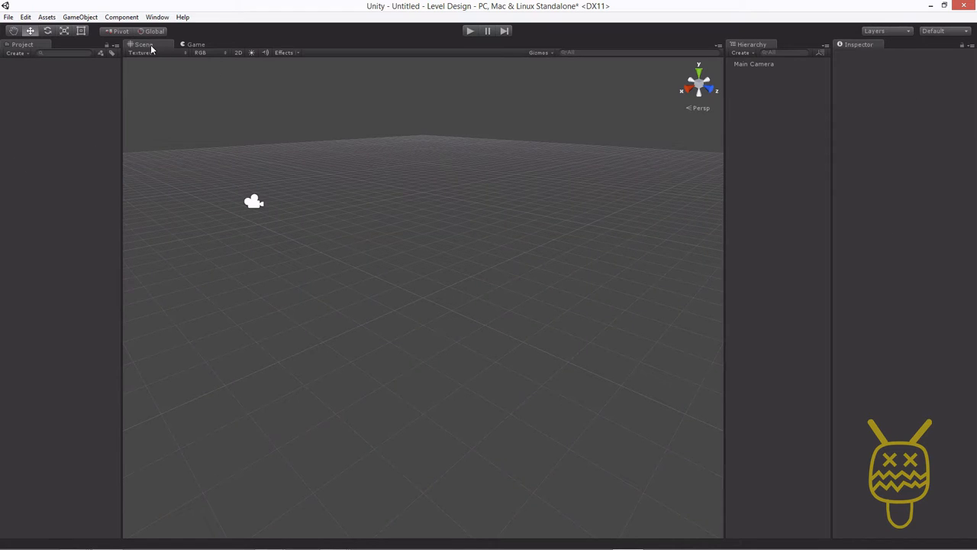
Step: Compare the Game view with the Scene view and return to the Scene view
click(194, 45)
click(145, 45)
click(197, 45)
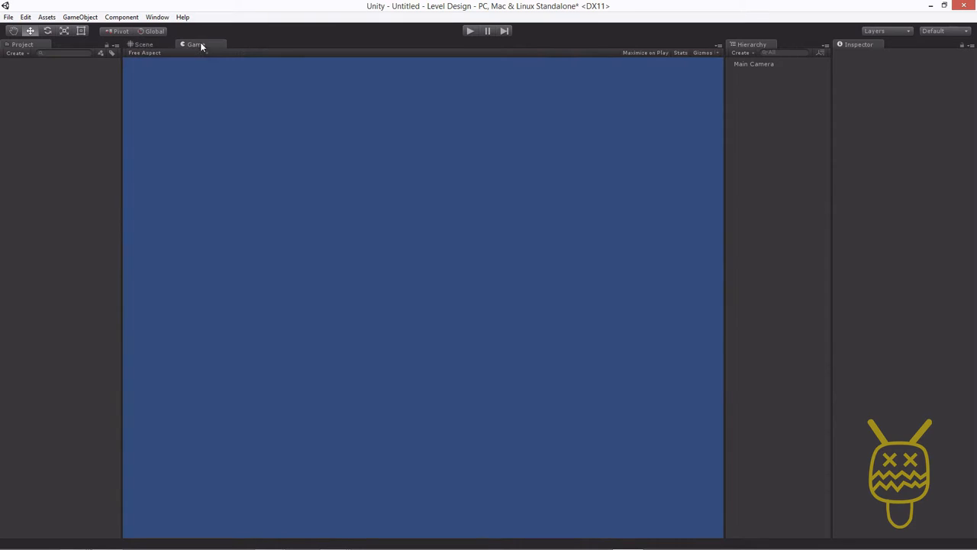
click(143, 46)
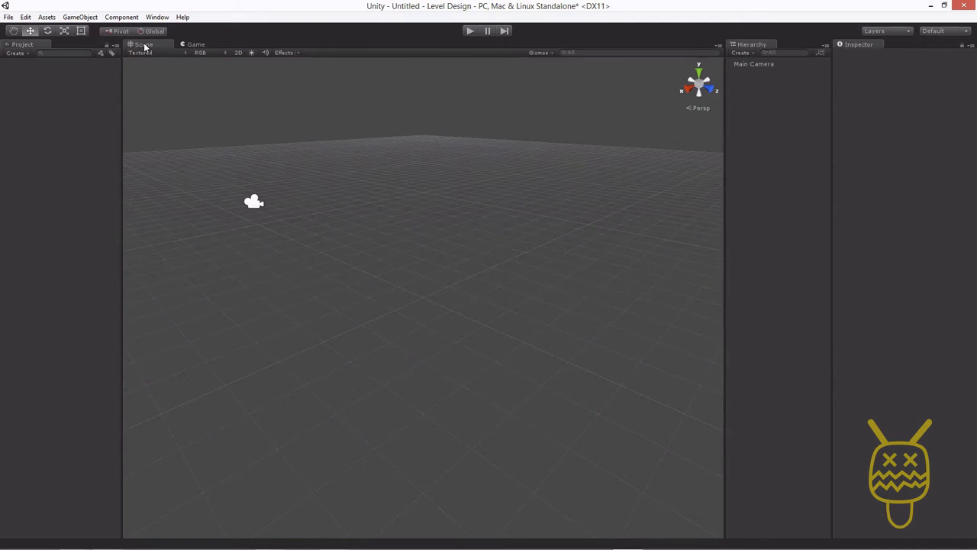
Step: Save the current window arrangement as a layout named Unity Level Design
click(933, 32)
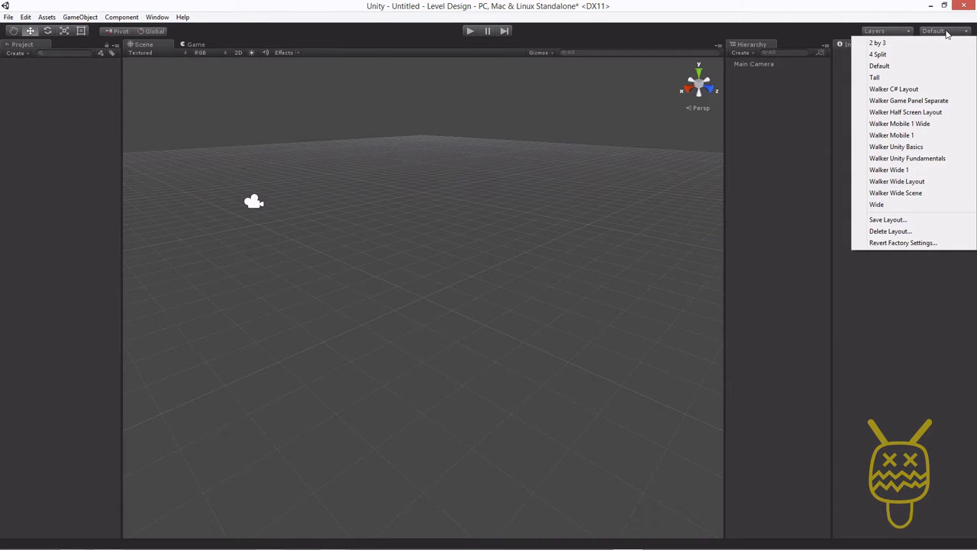
click(889, 220)
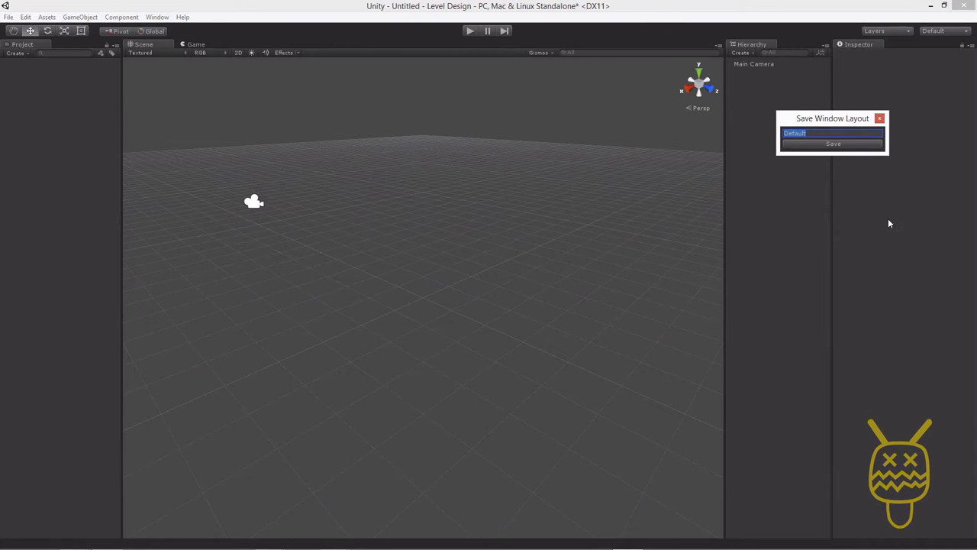
text(Unity Level Design)
click(809, 145)
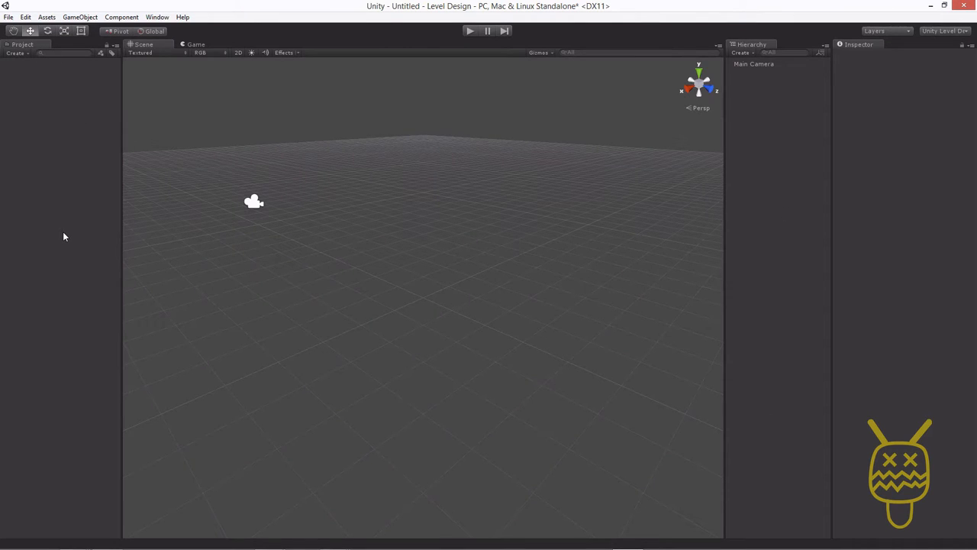
Step: Create a folder named Level Design in the project's assets
click(15, 54)
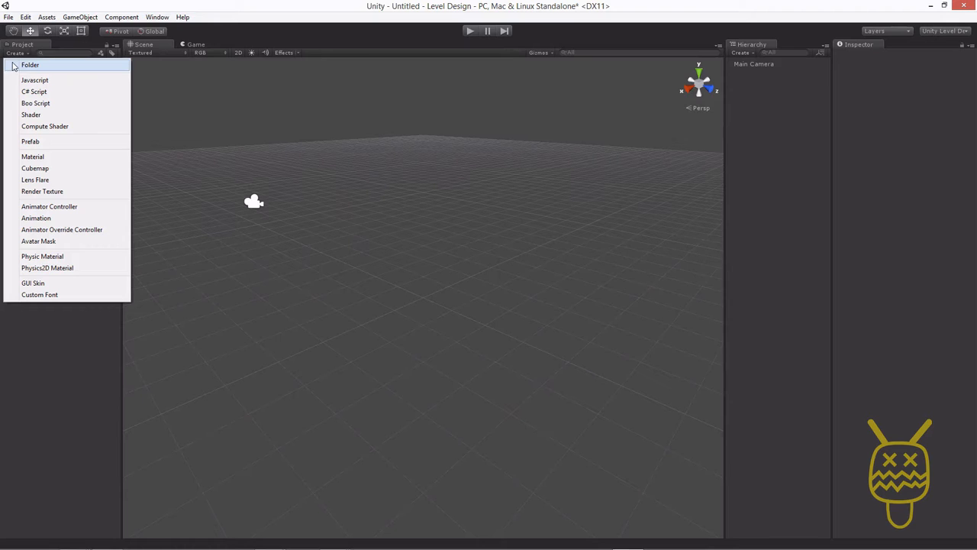
click(13, 67)
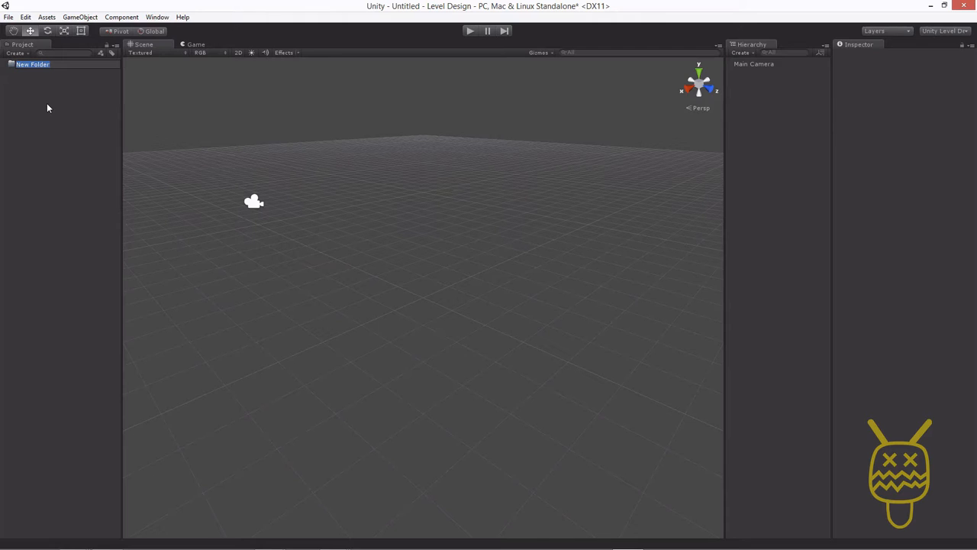
text(Level Design)
key(Return)
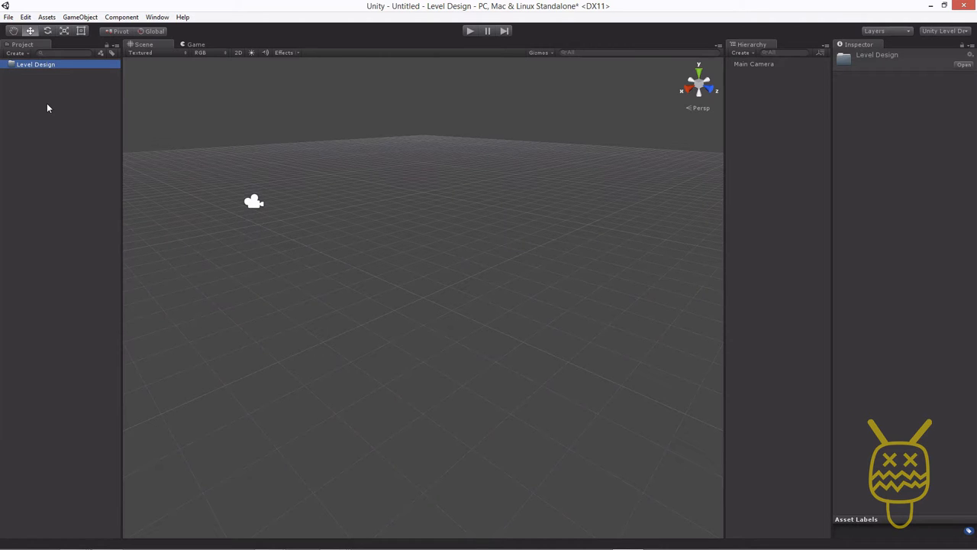
Step: Create a subfolder named Scenes inside the Level Design asset folder
right_click(40, 66)
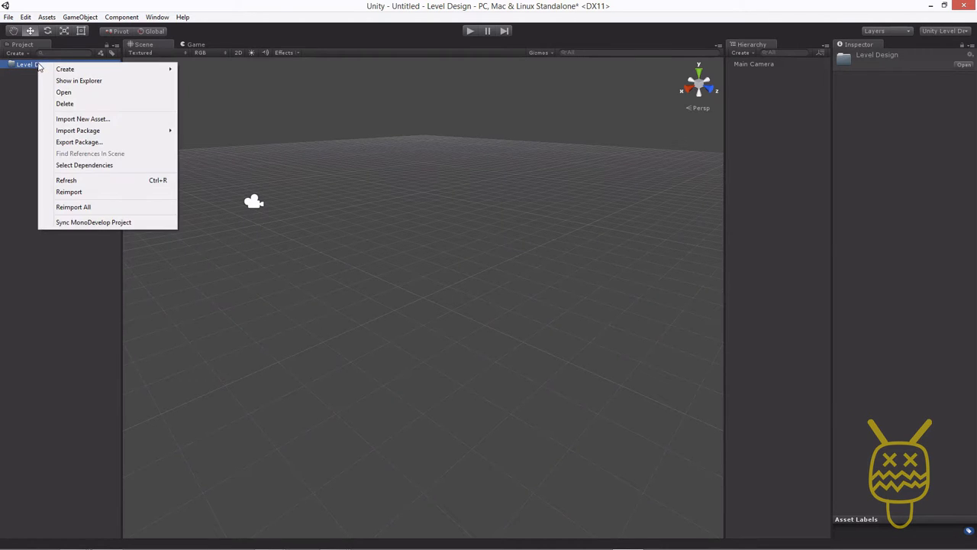
mouse_move(49, 69)
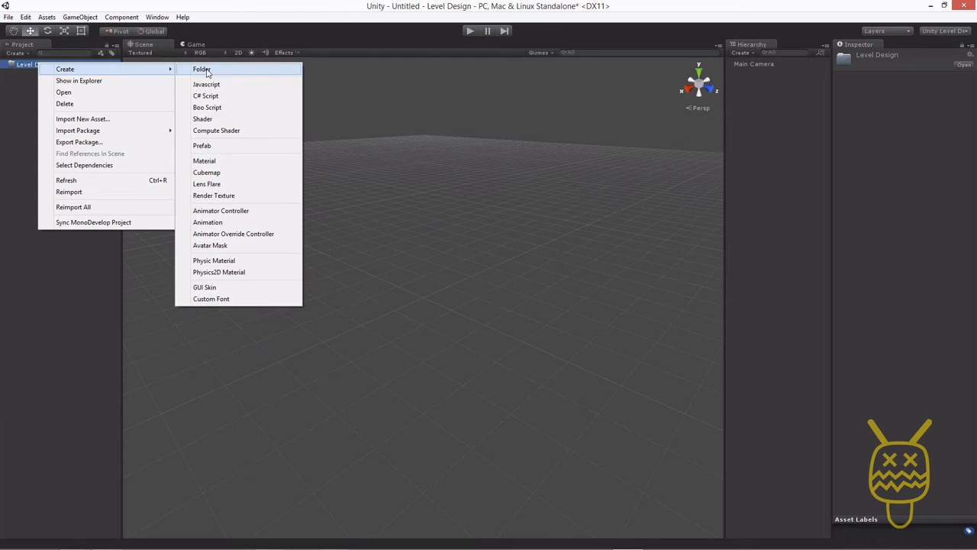
click(206, 70)
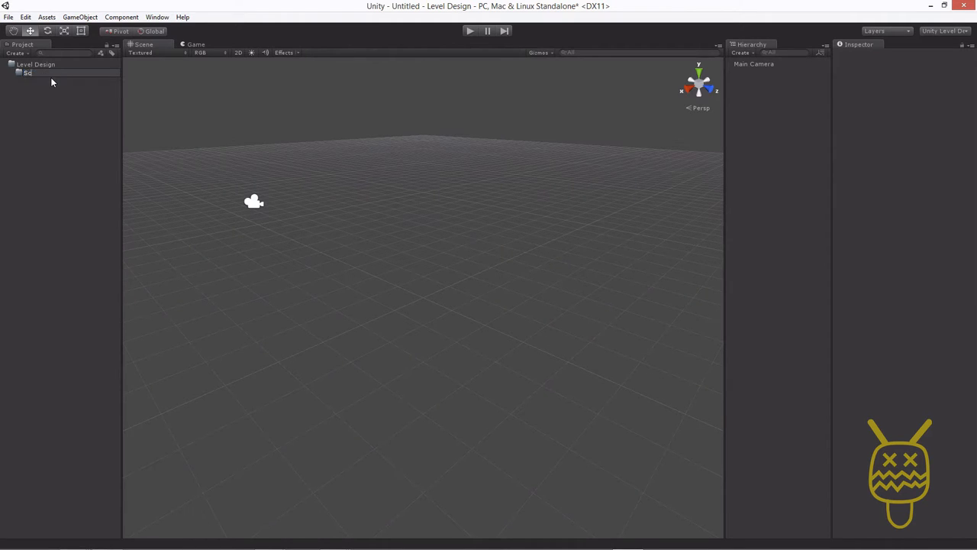
key(Return)
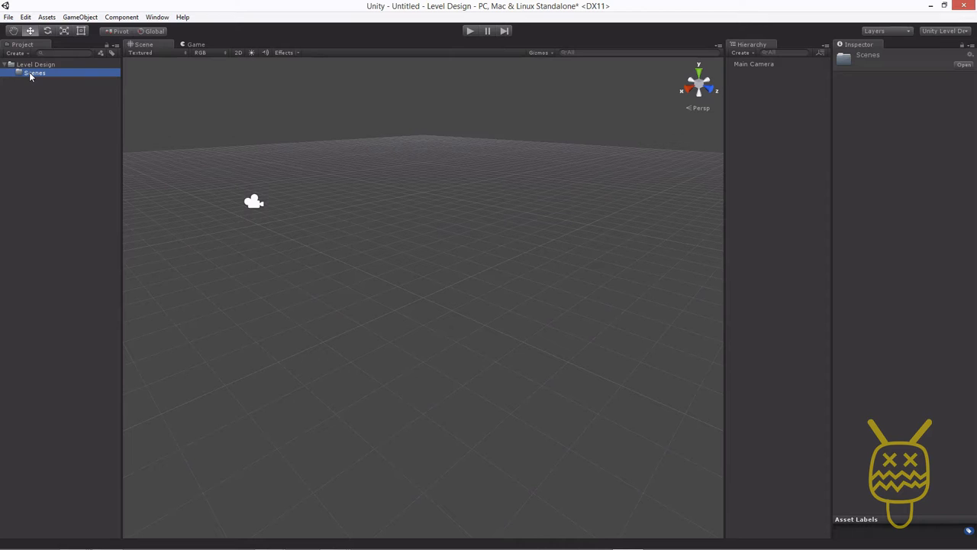
Step: Duplicate the Scenes folder inside Level Design to make four additional subfolders
key(ctrl+d)
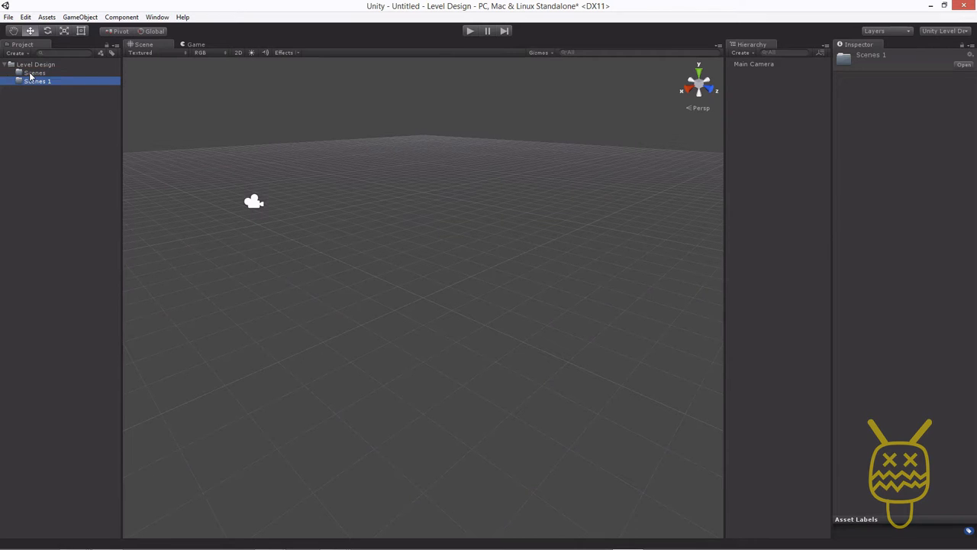
key(F2)
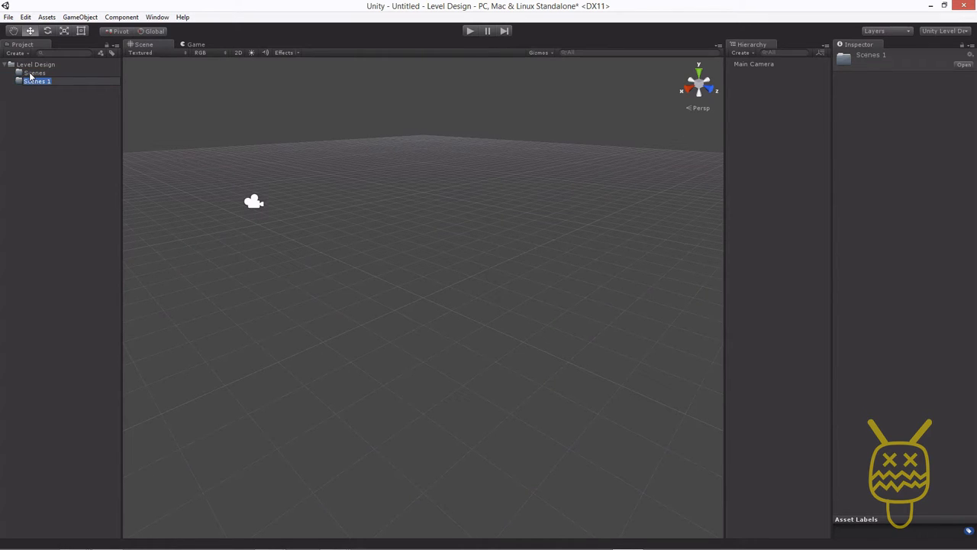
key(Return)
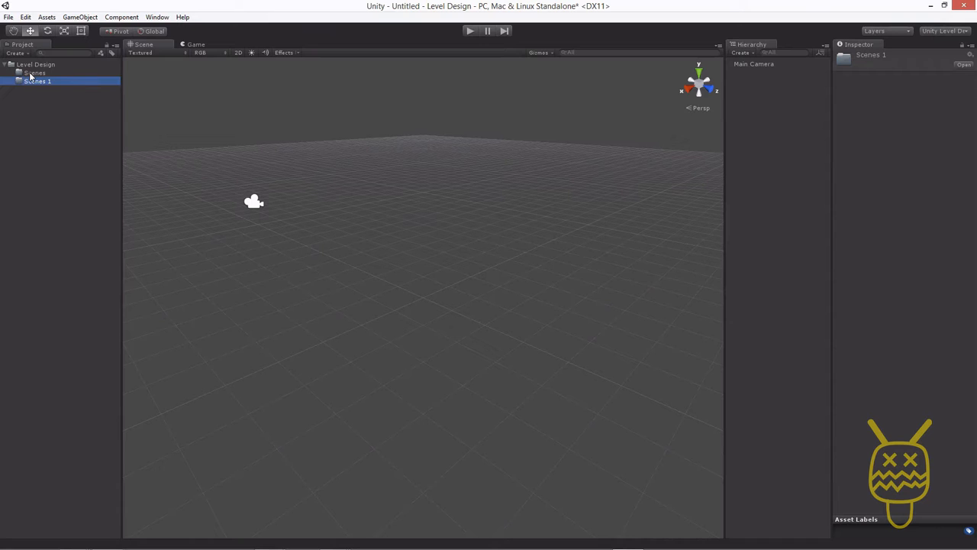
key(ctrl+d)
key(ctrl+d)
key(ctrl+d)
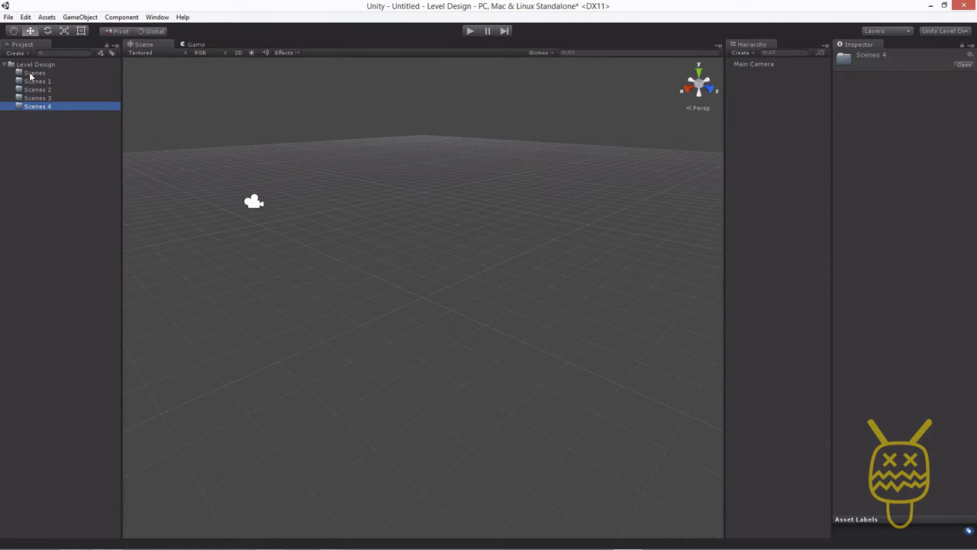
Step: Rename the duplicated folder Scenes 1 as Materials
key(Up)
key(Up)
key(Up)
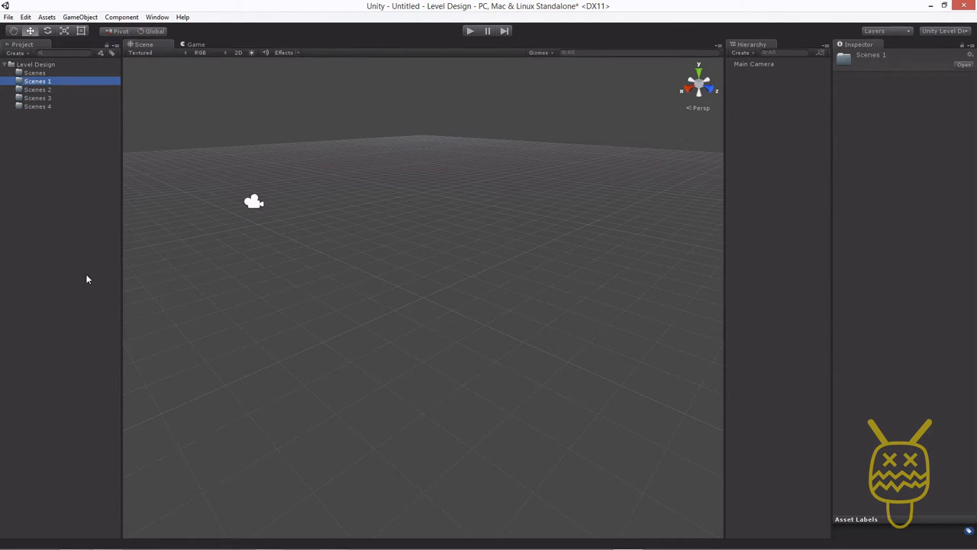
key(F2)
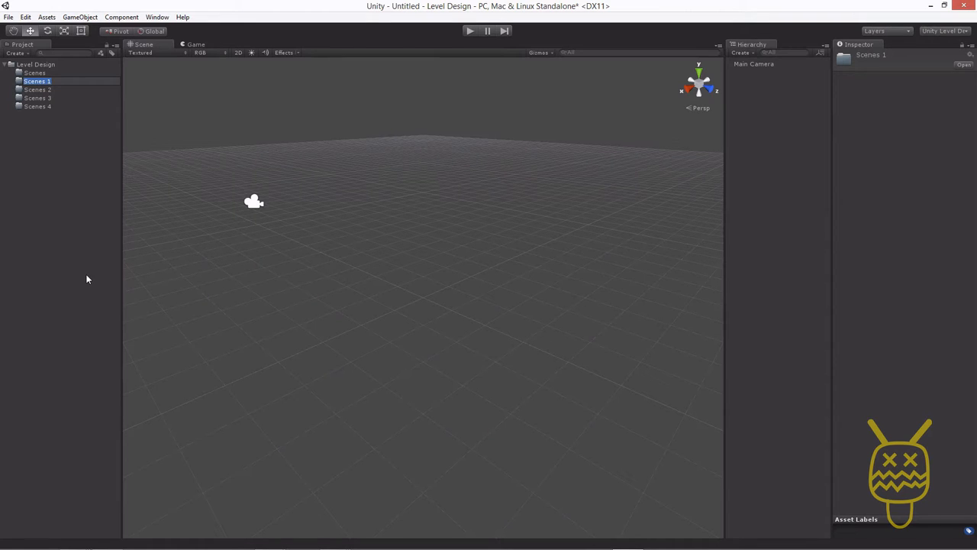
text(Materials)
key(Return)
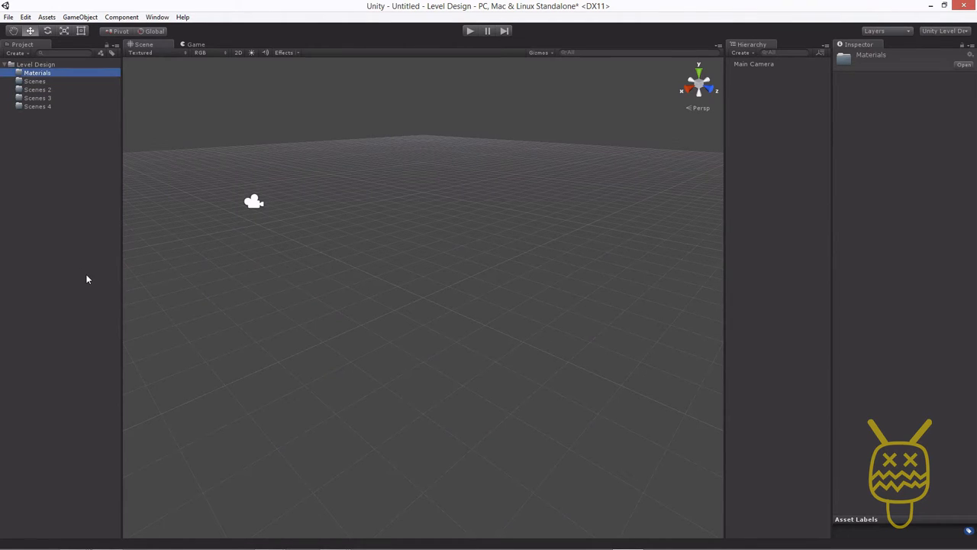
Step: Rename the duplicated folder Scenes 2 as Textures
key(Down)
key(Down)
key(F2)
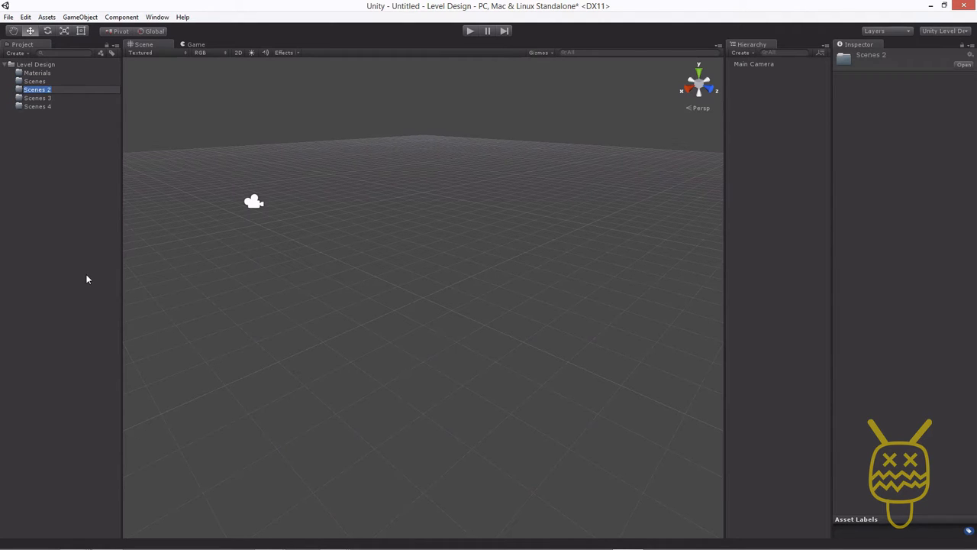
text(Textures)
key(Return)
Step: Rename the duplicated folder Scenes 4 as Scripts
key(Up)
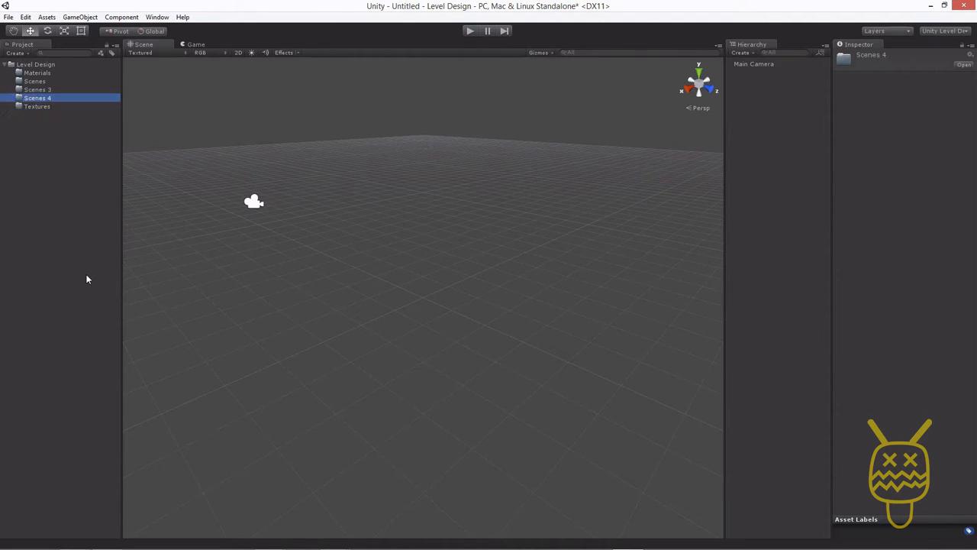
key(F2)
text(Scripts)
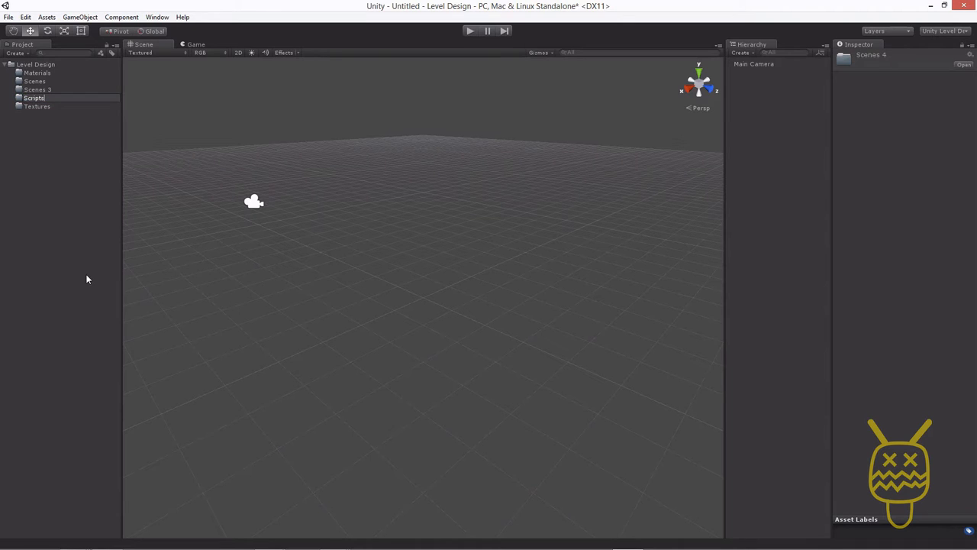
key(Return)
Step: Rename the remaining duplicated folder, Scenes 3, as Prefabs
key(Up)
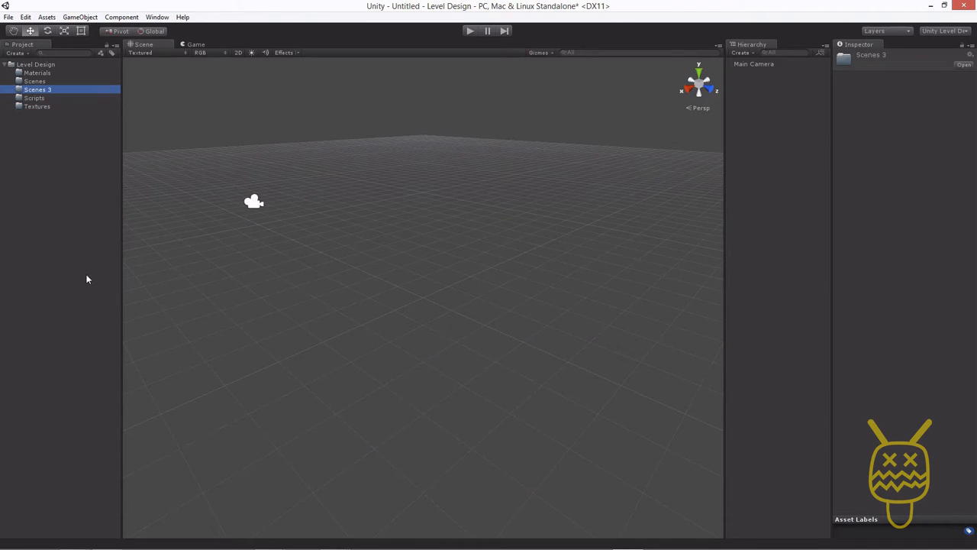
key(F2)
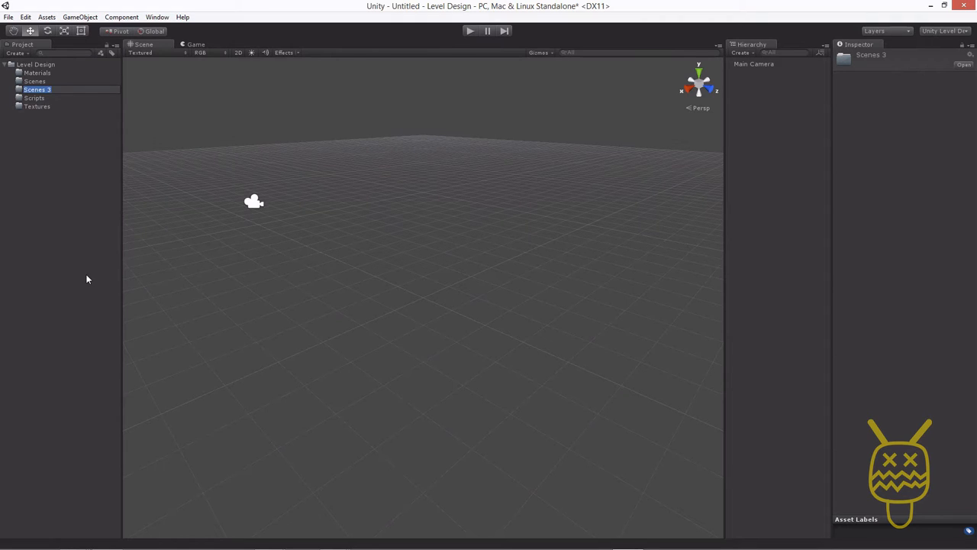
text(Prefabs)
key(Return)
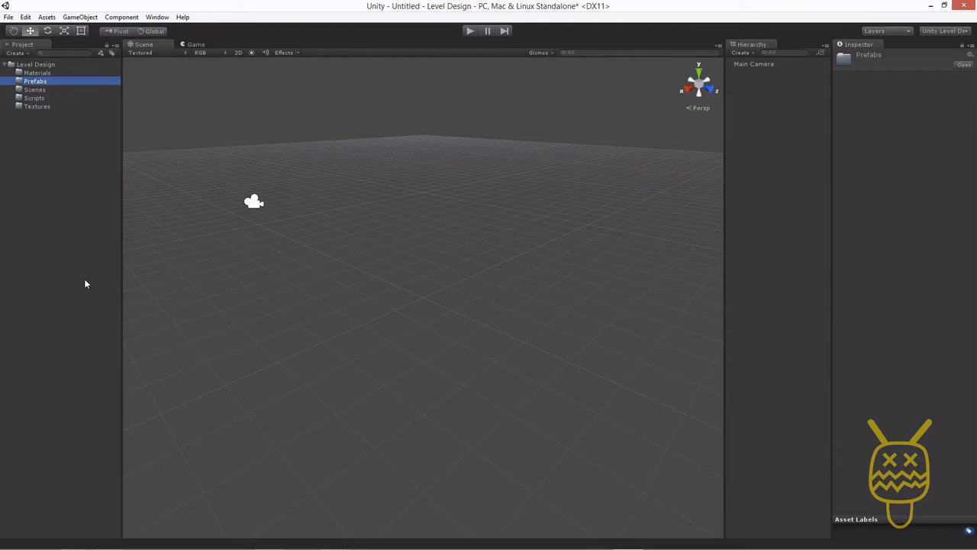
Step: Duplicate the Prefabs folder, name the copy Animations, and clear the selection
key(ctrl+d)
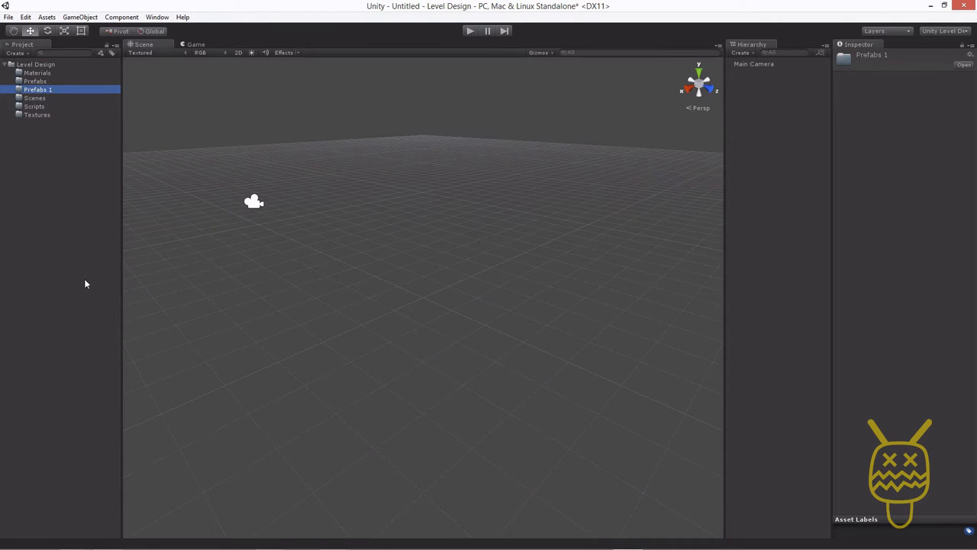
key(F2)
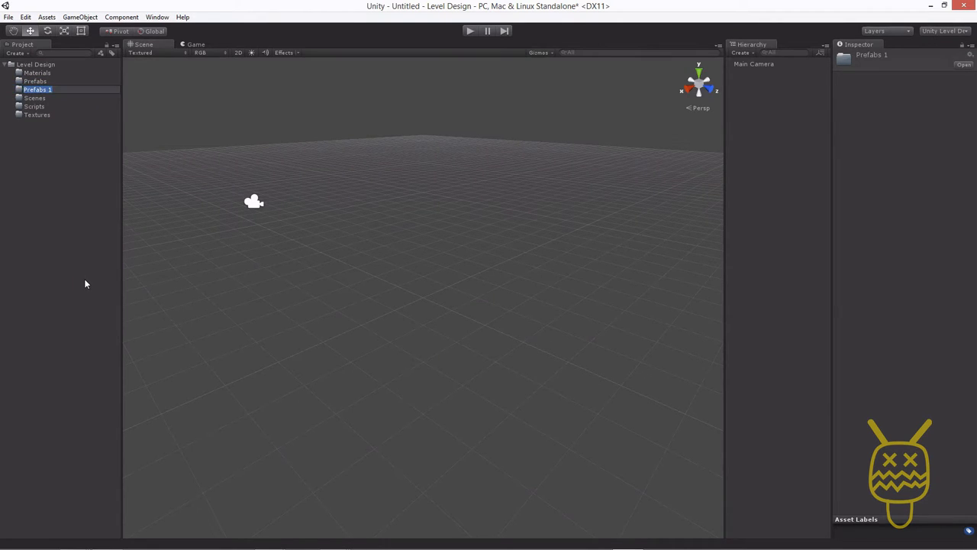
text(Animations)
key(Return)
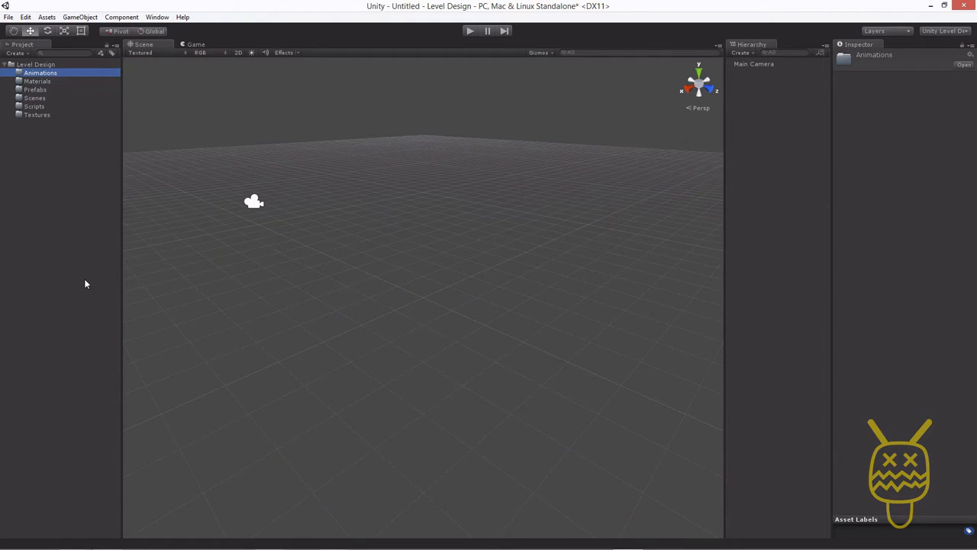
click(76, 190)
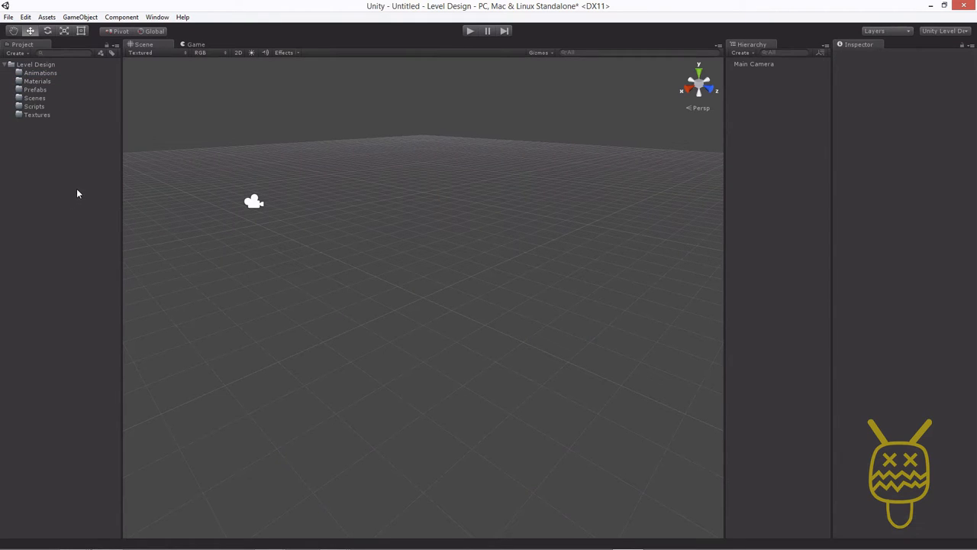
Step: Review the subfolders inside Level Design one by one, from Animations through Textures
click(22, 73)
key(Down)
key(Down)
key(Down)
key(Down)
key(Down)
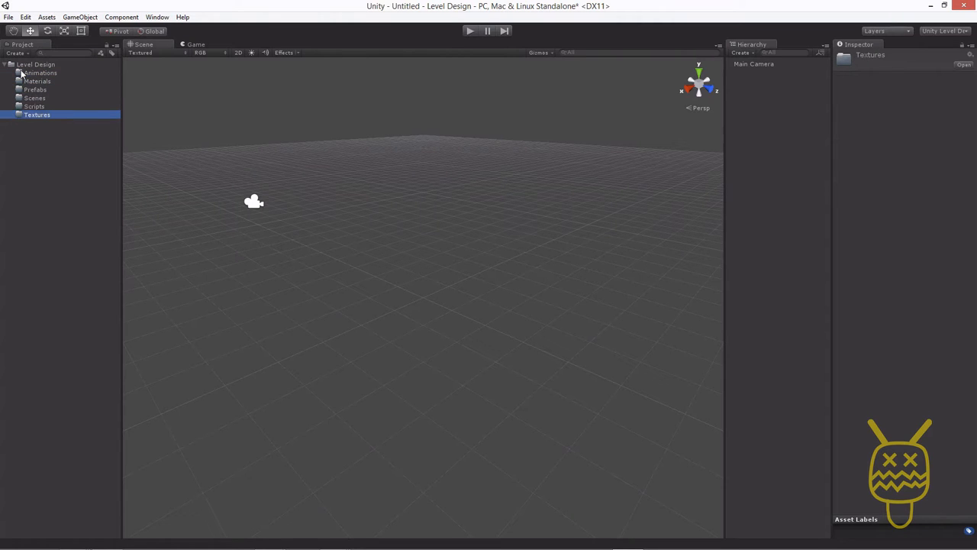
click(42, 155)
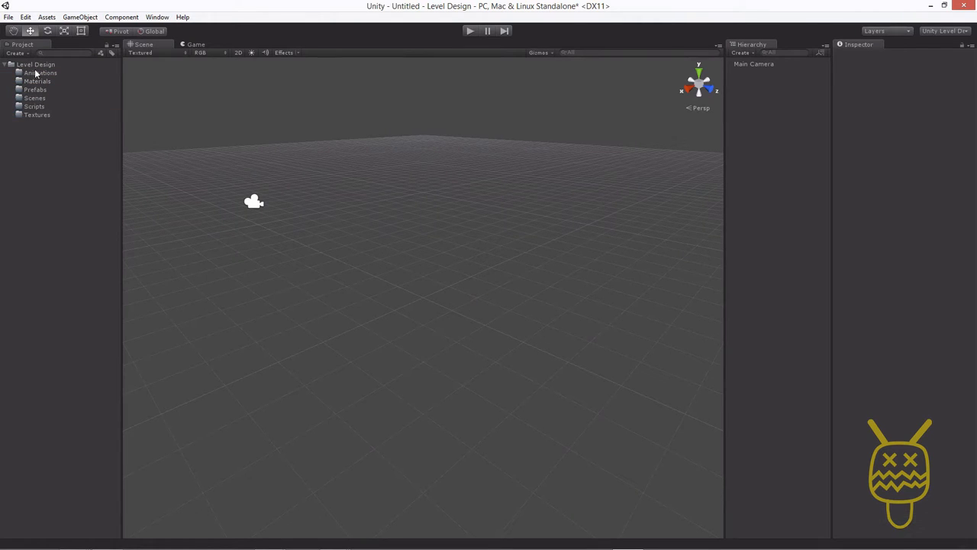
click(36, 66)
key(Down)
key(Down)
key(Down)
key(Down)
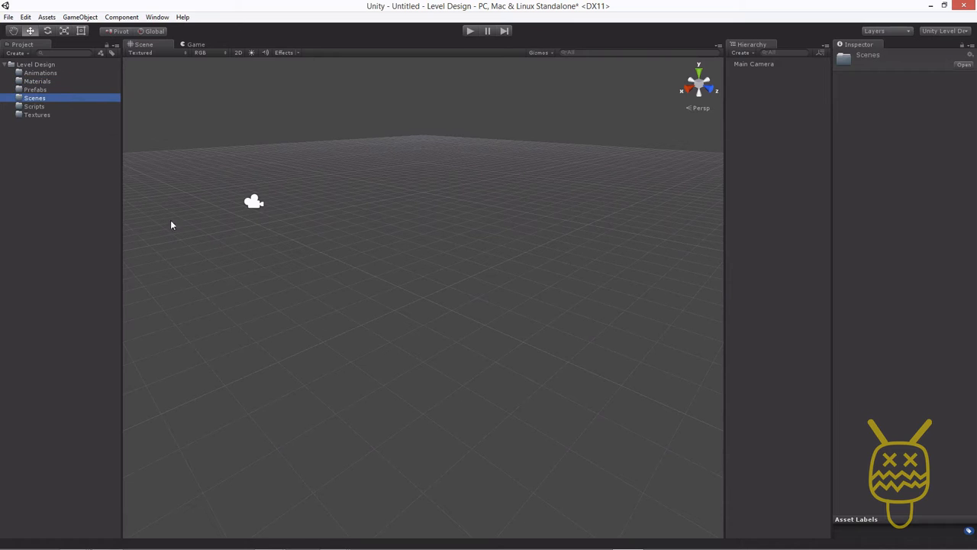
key(Up)
key(Up)
key(Up)
key(Down)
key(Down)
key(Down)
key(Down)
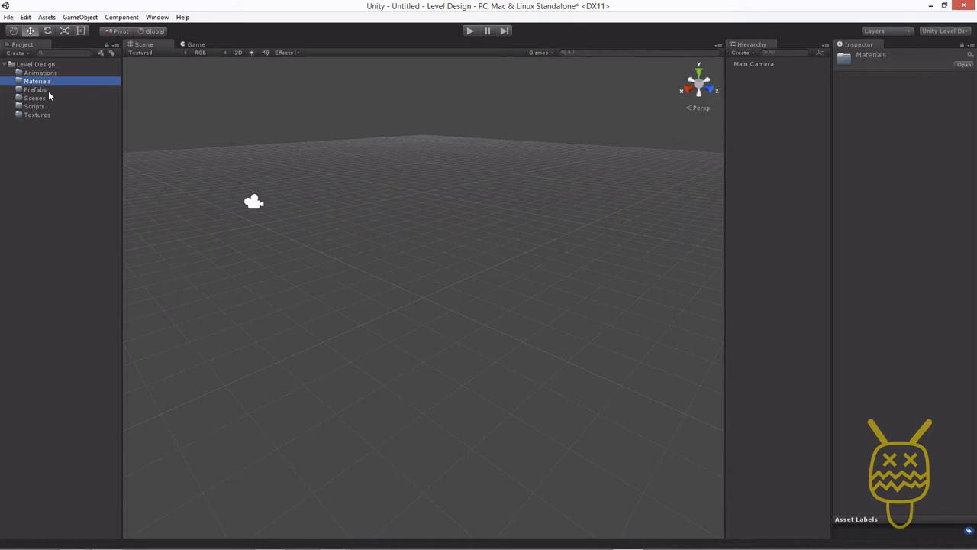
key(Down)
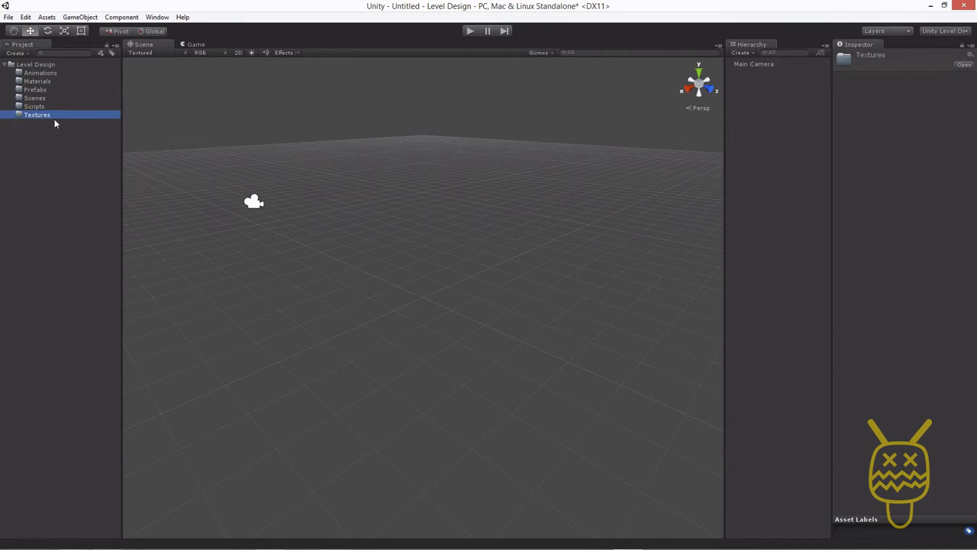
Step: Collapse and expand the Level Design folder to check its hierarchy, leaving it expanded with nothing selected
click(54, 120)
click(29, 66)
key(Left)
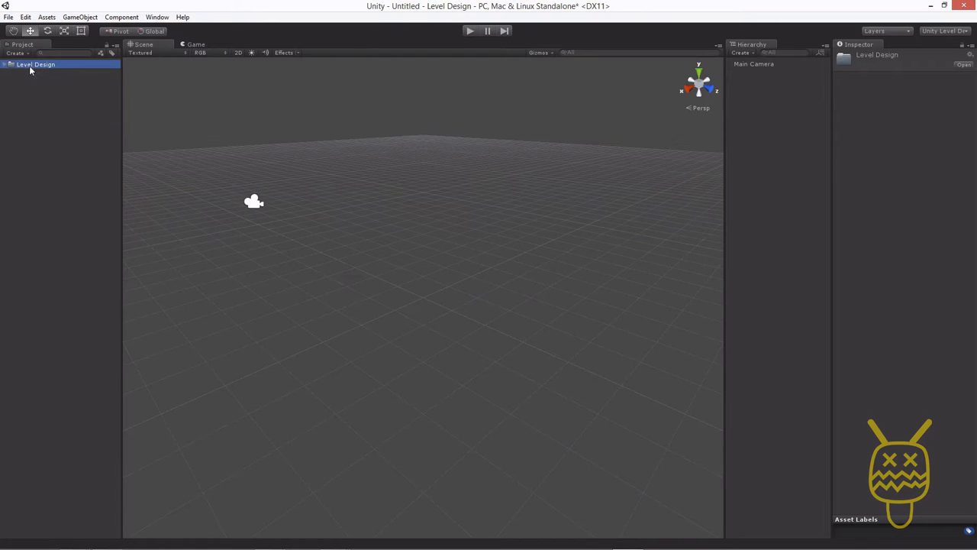
key(Right)
click(5, 65)
click(5, 66)
click(5, 65)
click(6, 66)
click(5, 65)
click(6, 66)
click(40, 177)
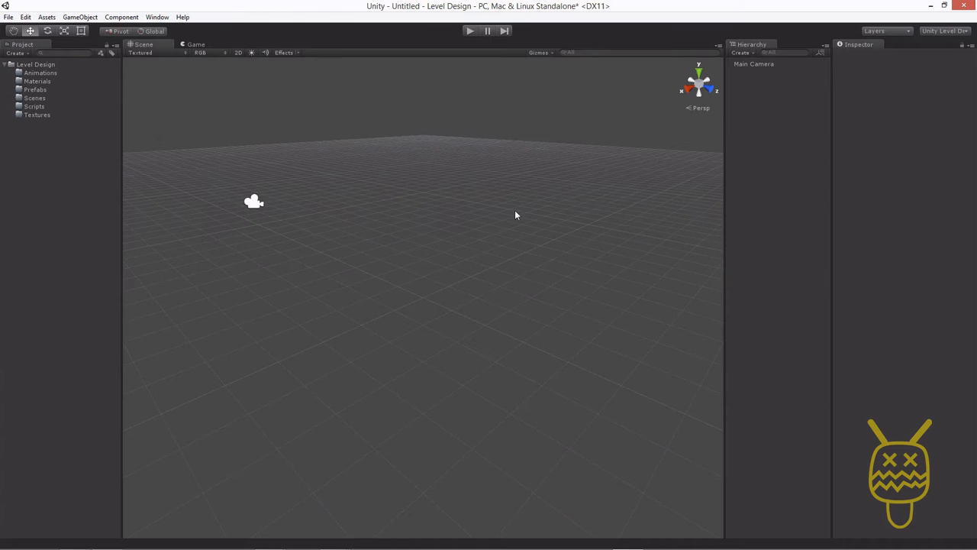